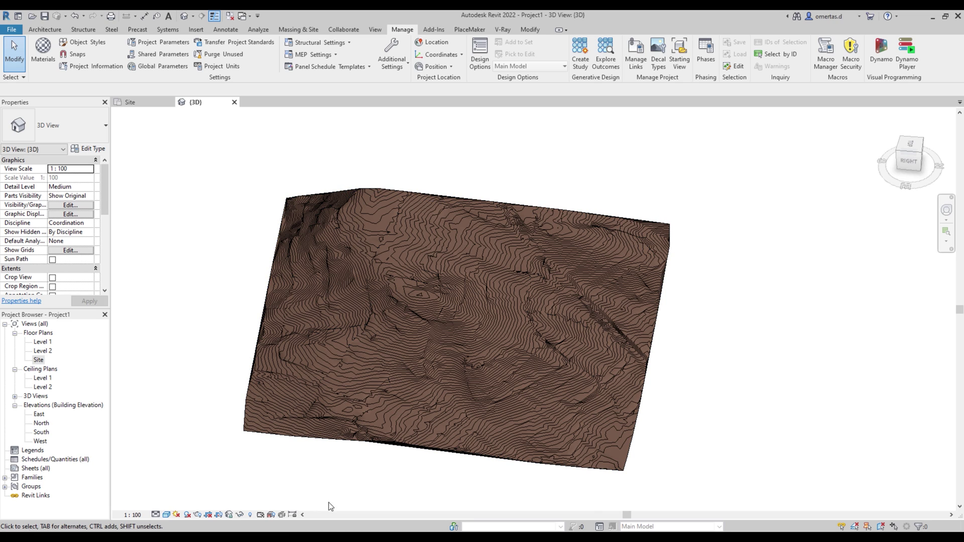
In the AutoCAD terrain drawing, turn off the elevation points layer so only contours show
{"action": "left_click", "coordinate": [312, 521]}
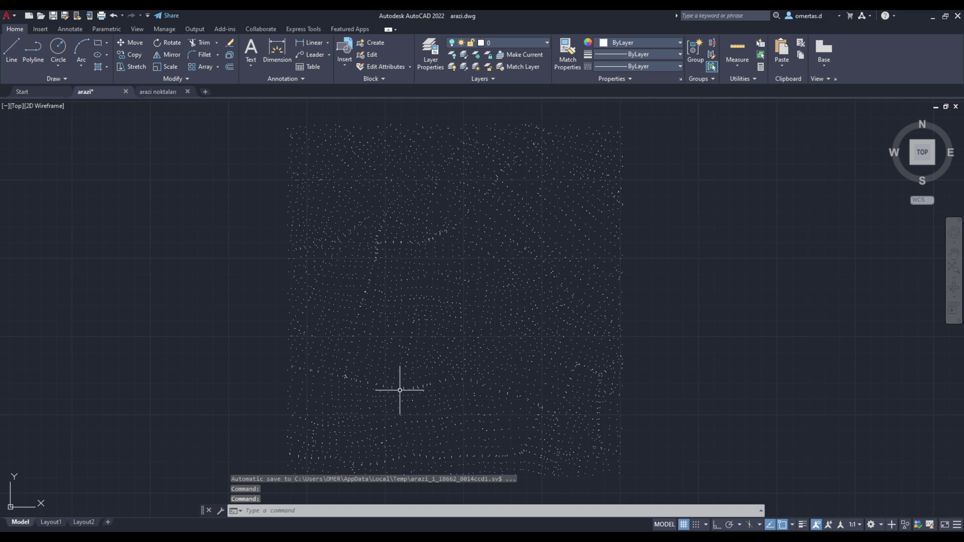
{"action": "left_click", "coordinate": [431, 55]}
{"action": "left_click", "coordinate": [662, 168]}
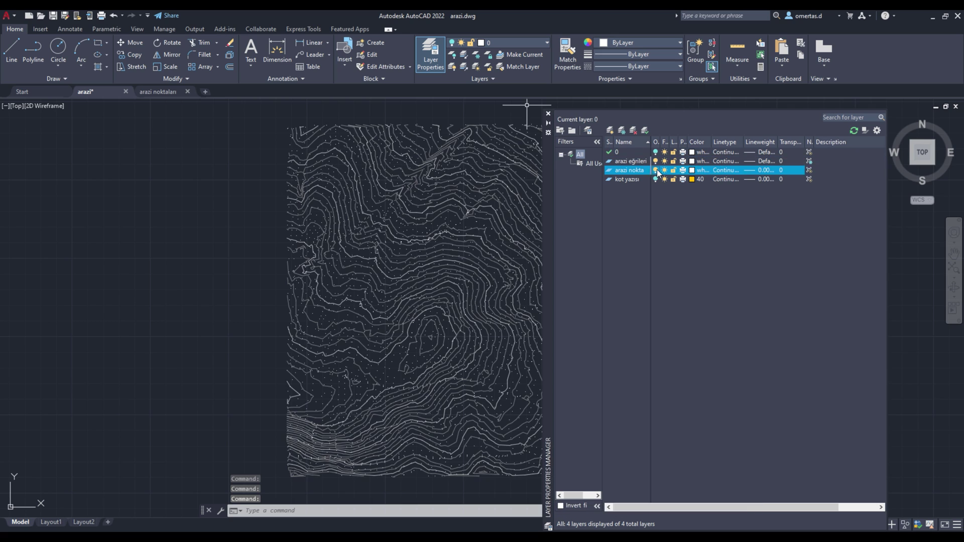
{"action": "left_click", "coordinate": [546, 113]}
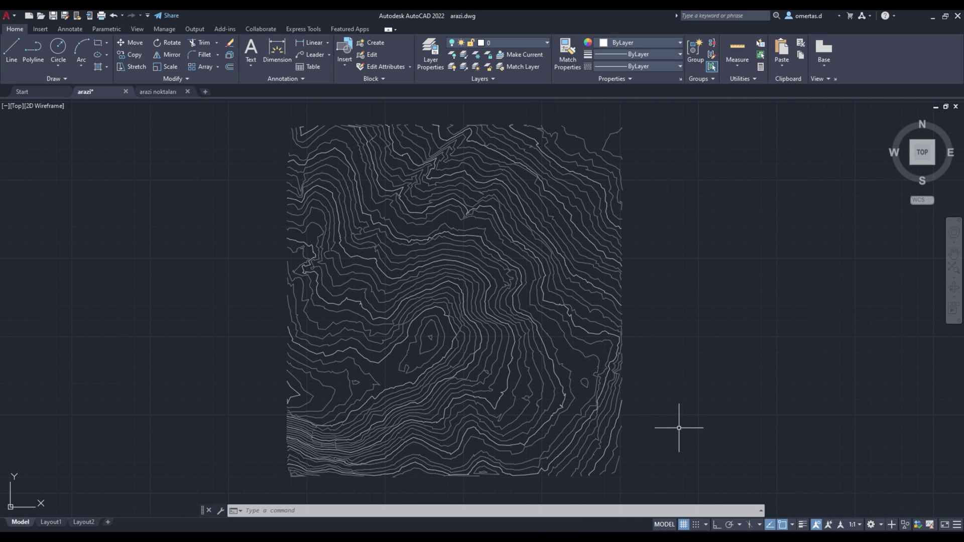
Copy all contour lines and paste them into a new blank drawing
{"action": "left_click", "coordinate": [687, 477]}
{"action": "left_click", "coordinate": [173, 103]}
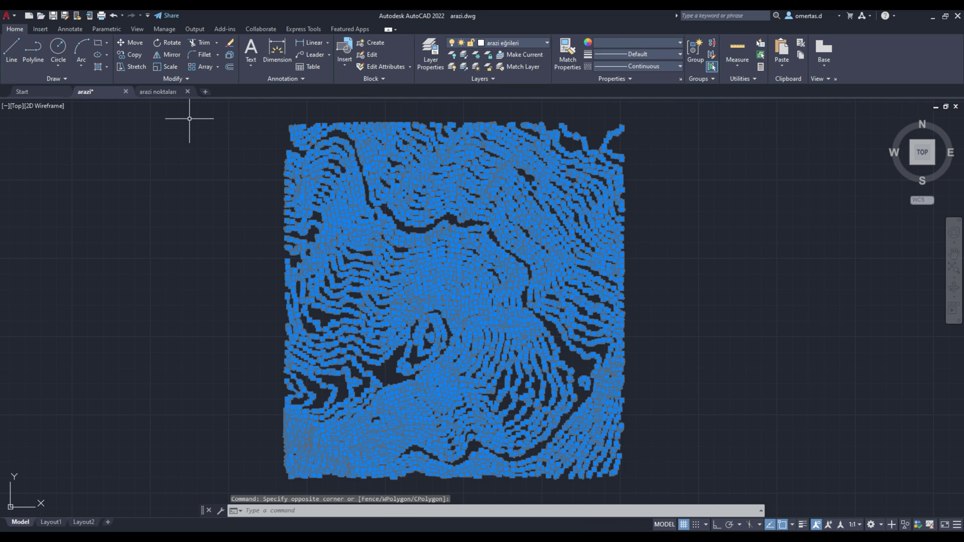
{"action": "key", "text": "ctrl+c"}
{"action": "left_click", "coordinate": [205, 92]}
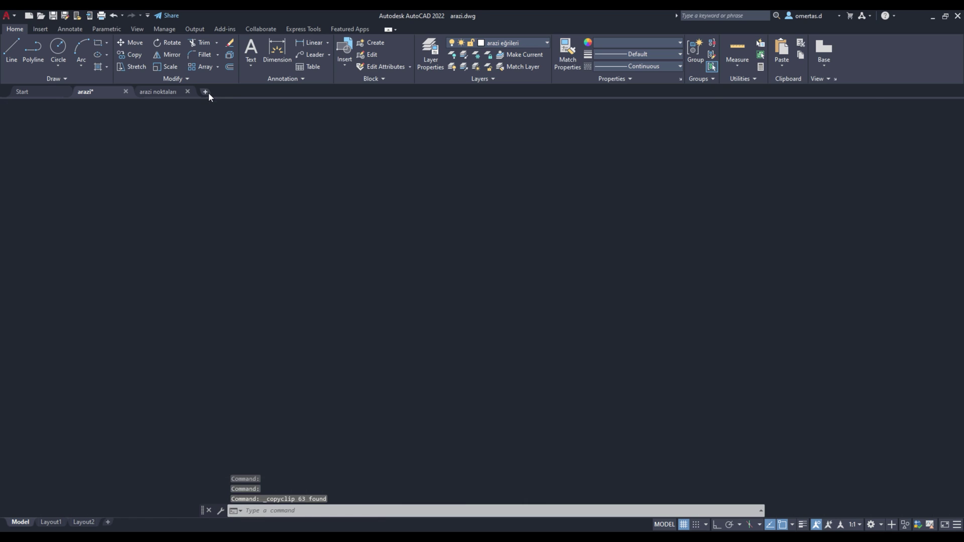
{"action": "key", "text": "ctrl+v"}
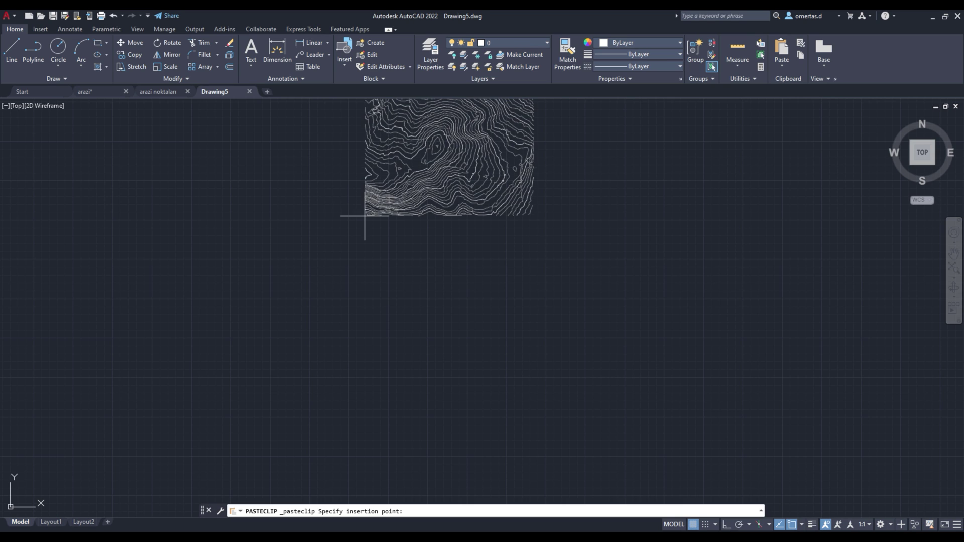
{"action": "left_click", "coordinate": [381, 406]}
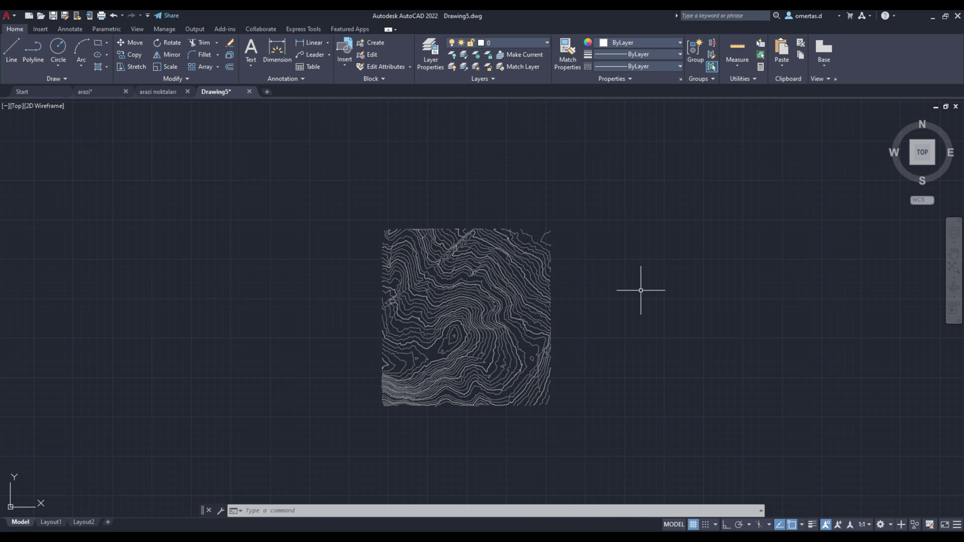
Save the new drawing as 'arazi eğrileri'
{"action": "key", "text": "ctrl+s"}
{"action": "type", "text": "a"}
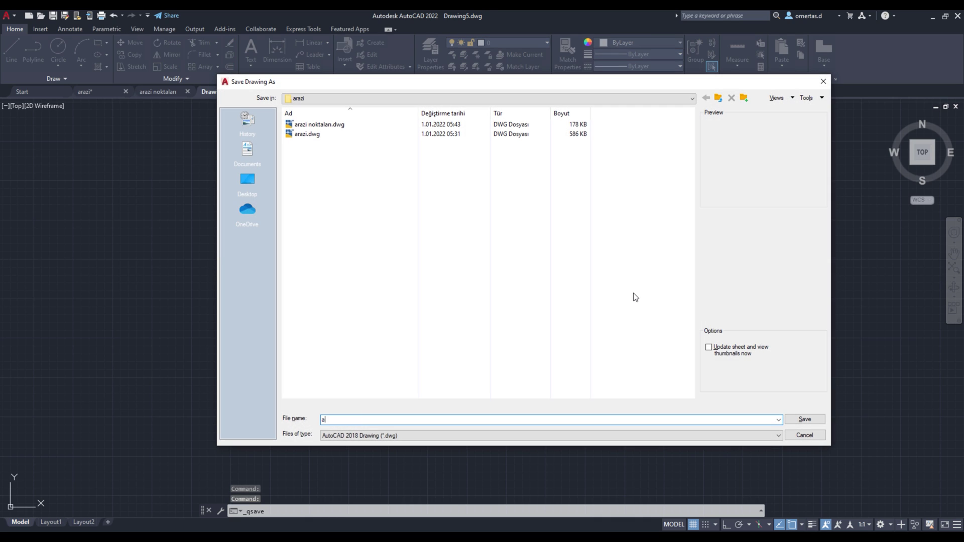
{"action": "type", "text": "razi eğrileri"}
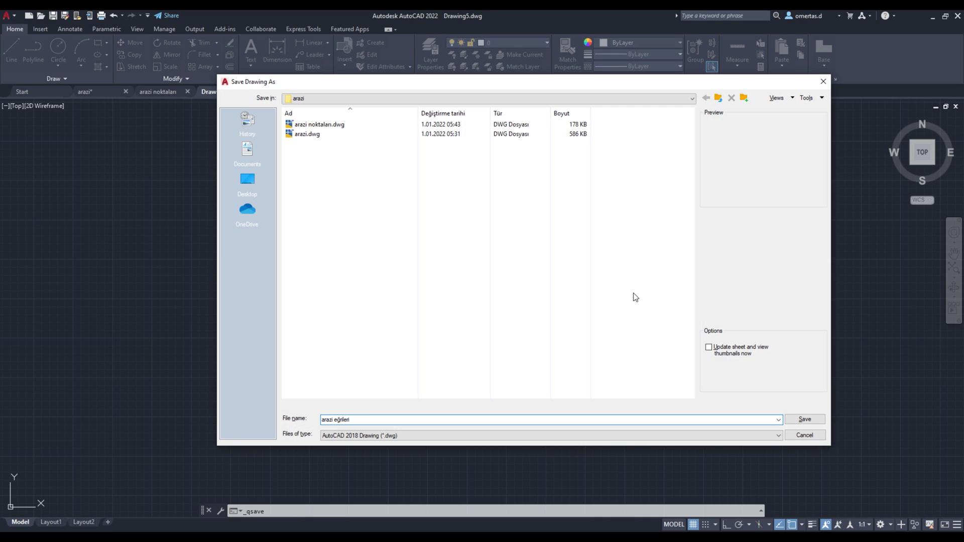
{"action": "key", "text": "Return"}
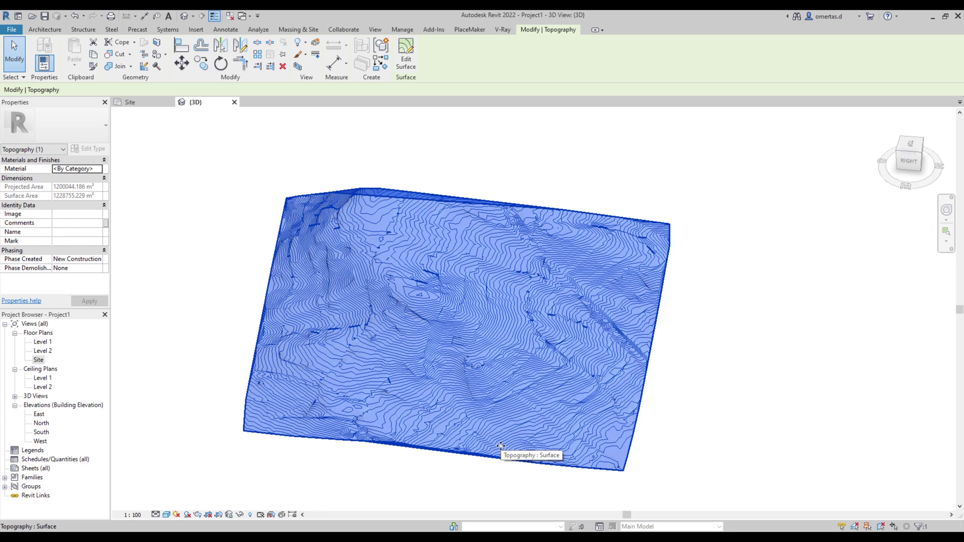
Delete the old topography, import arazi eğrileri.dwg with meter units, and launch Dynamo
{"action": "key", "text": "Delete"}
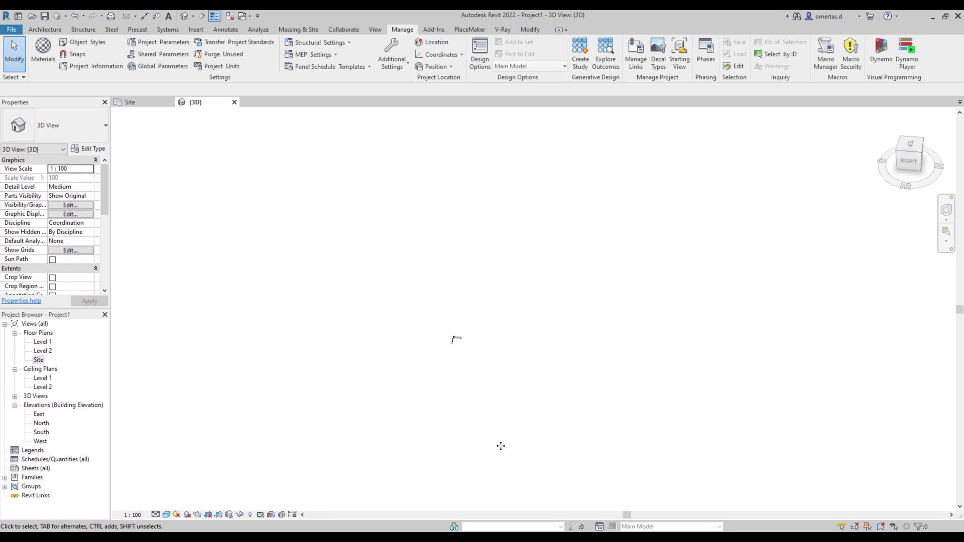
{"action": "left_click", "coordinate": [196, 29]}
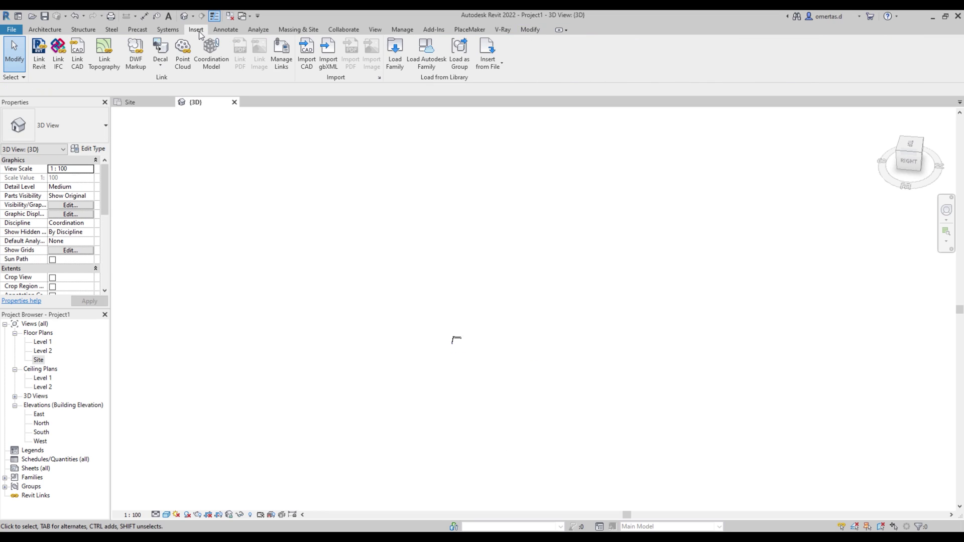
{"action": "left_click", "coordinate": [304, 63]}
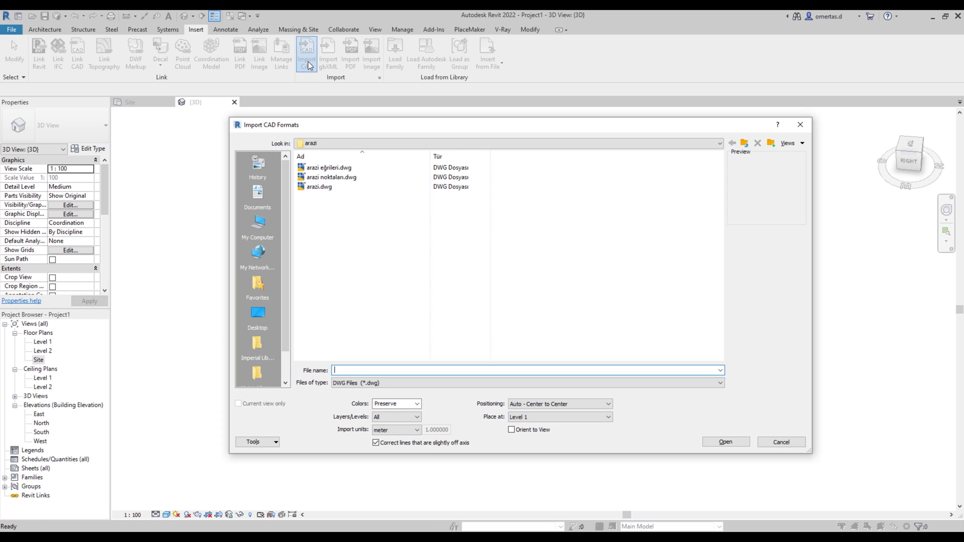
{"action": "left_click", "coordinate": [329, 168]}
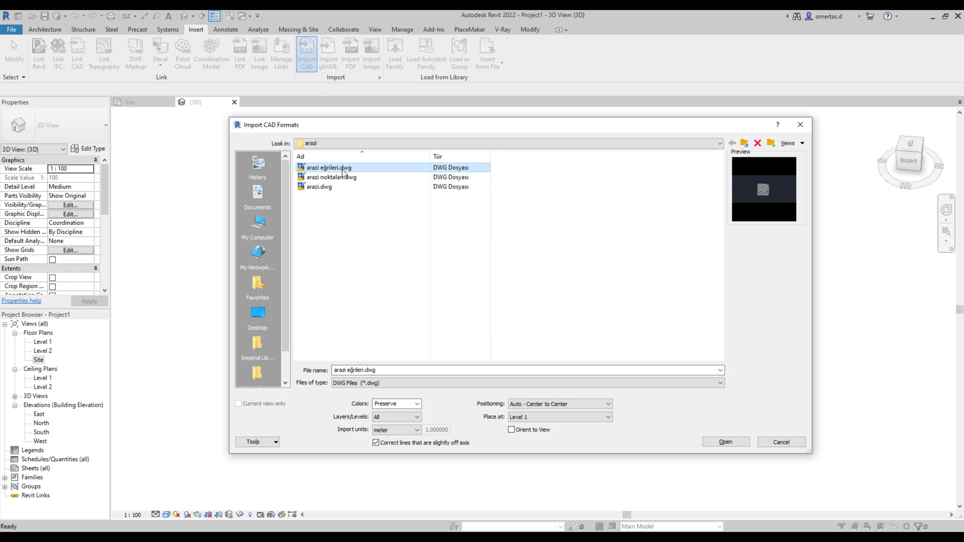
{"action": "left_click", "coordinate": [416, 431]}
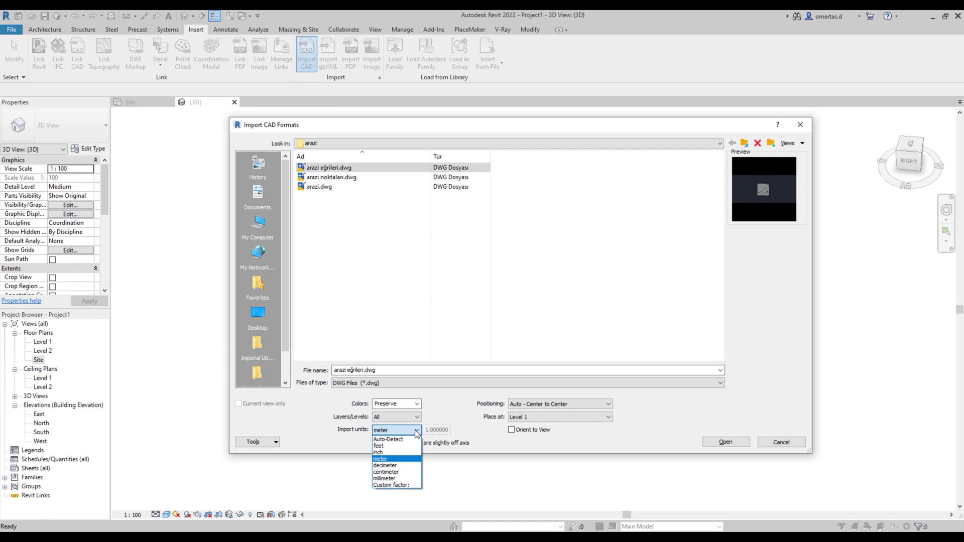
{"action": "left_click", "coordinate": [416, 431]}
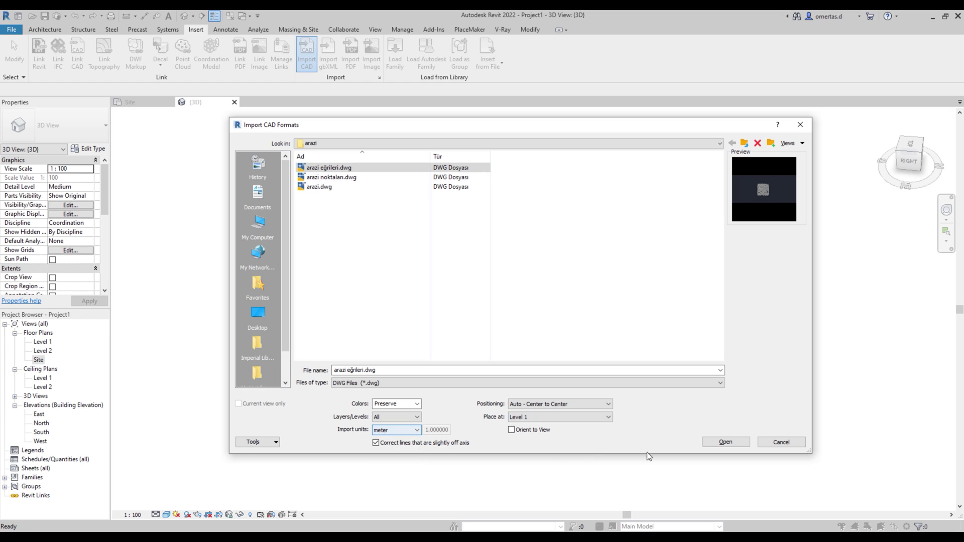
{"action": "left_click", "coordinate": [725, 443]}
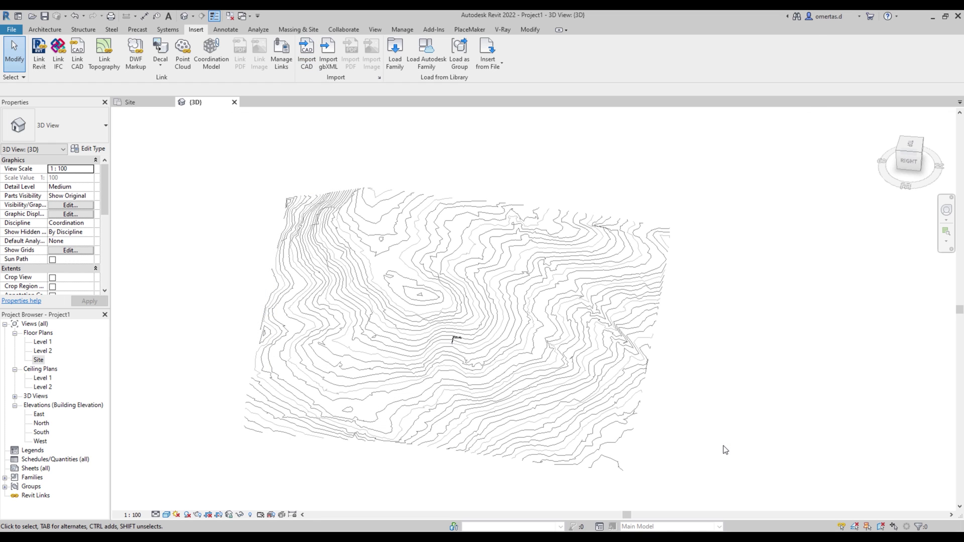
{"action": "left_click", "coordinate": [402, 29]}
{"action": "left_click", "coordinate": [882, 51]}
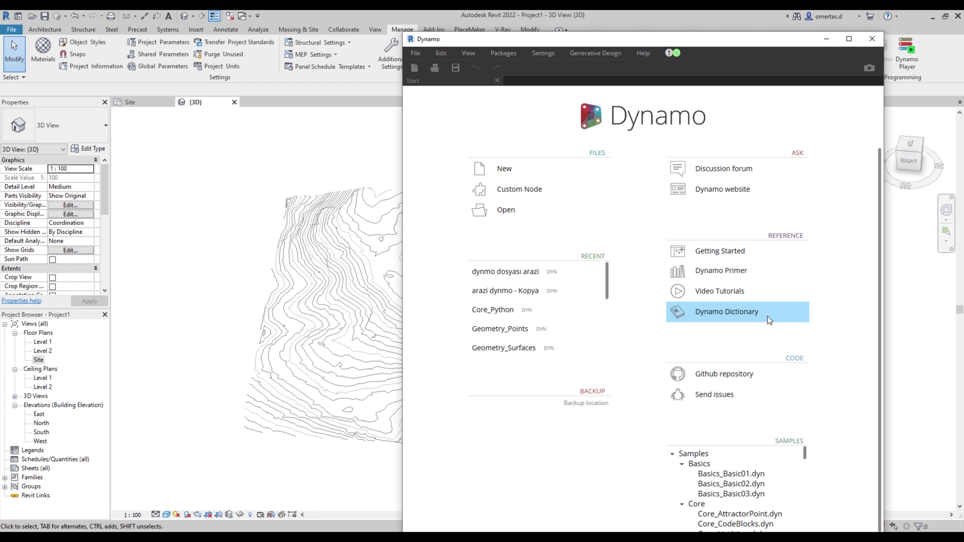
Start a new Dynamo graph with a Select Model Element node picking the imported contour DWG
{"action": "left_click", "coordinate": [568, 176]}
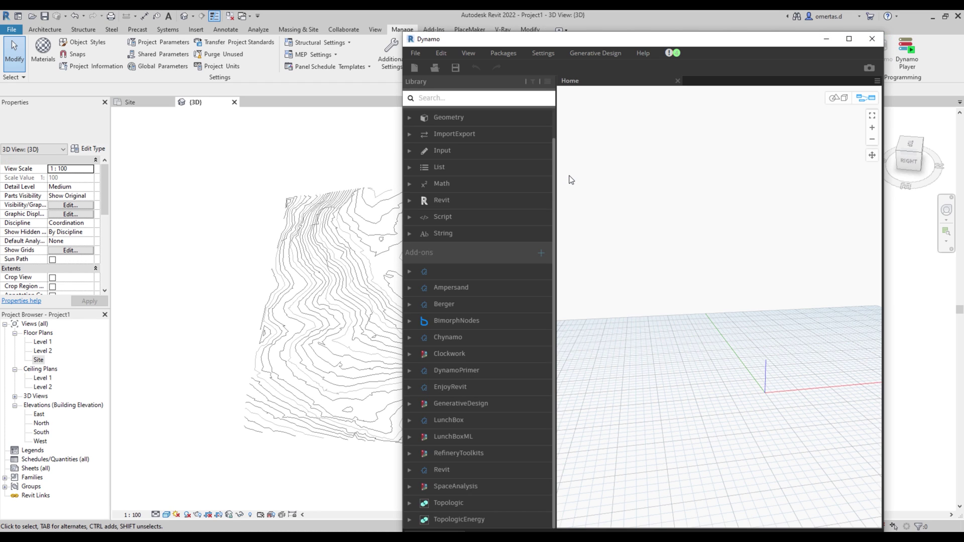
{"action": "right_click", "coordinate": [703, 257]}
{"action": "type", "text": "select mode"}
{"action": "left_click", "coordinate": [738, 291]}
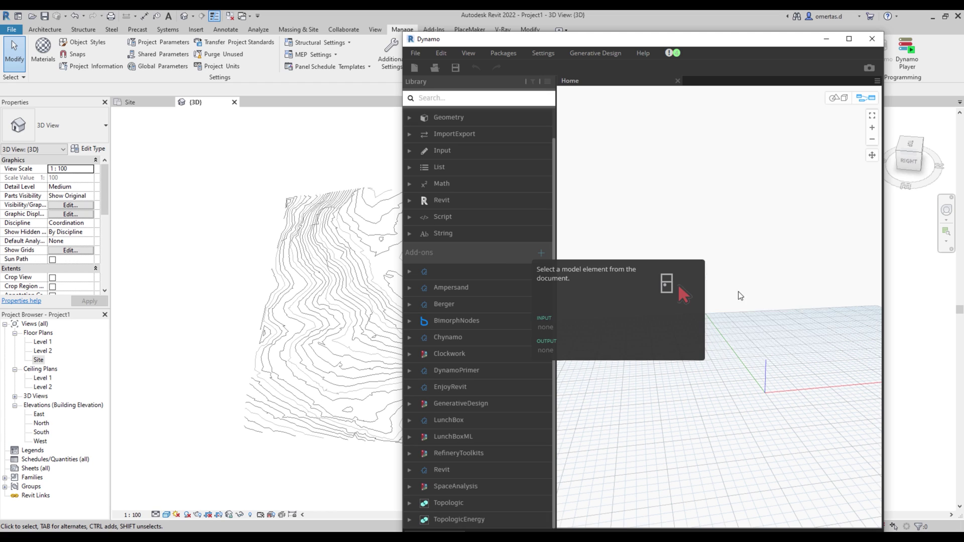
{"action": "left_click", "coordinate": [636, 298]}
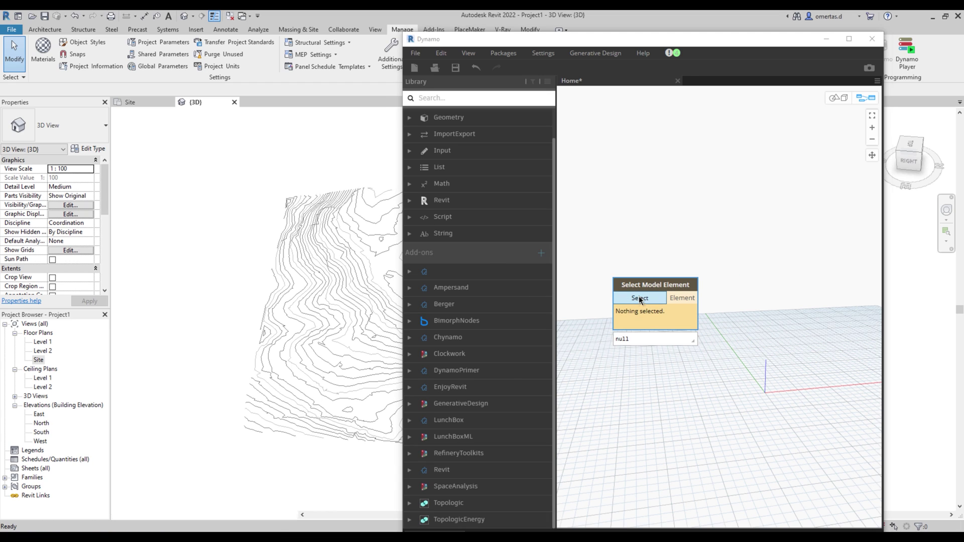
{"action": "left_click", "coordinate": [352, 303]}
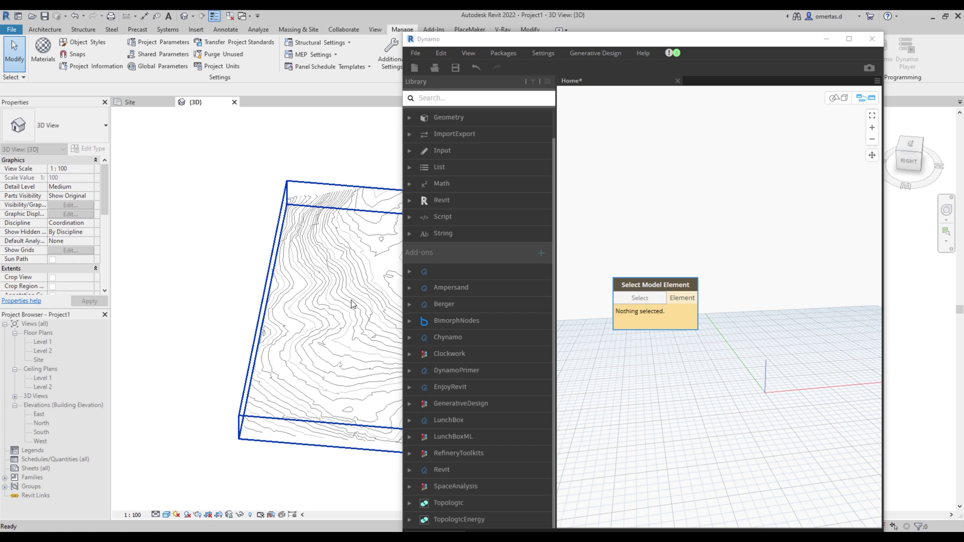
Feed the selected element into an Element.Geometry node and maximize Dynamo to preview contours
{"action": "right_click", "coordinate": [709, 333]}
{"action": "type", "text": "ele"}
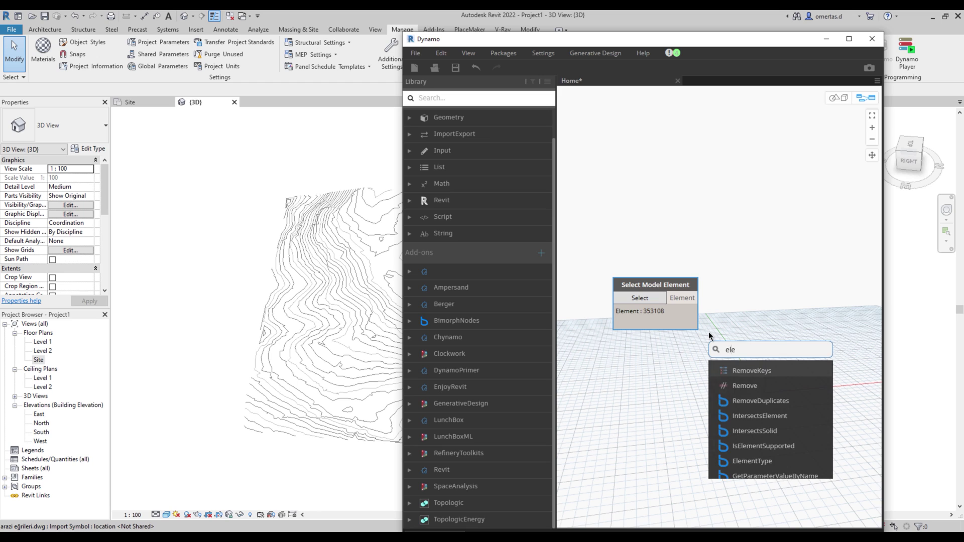
{"action": "type", "text": "ment geo"}
{"action": "key", "text": "Return"}
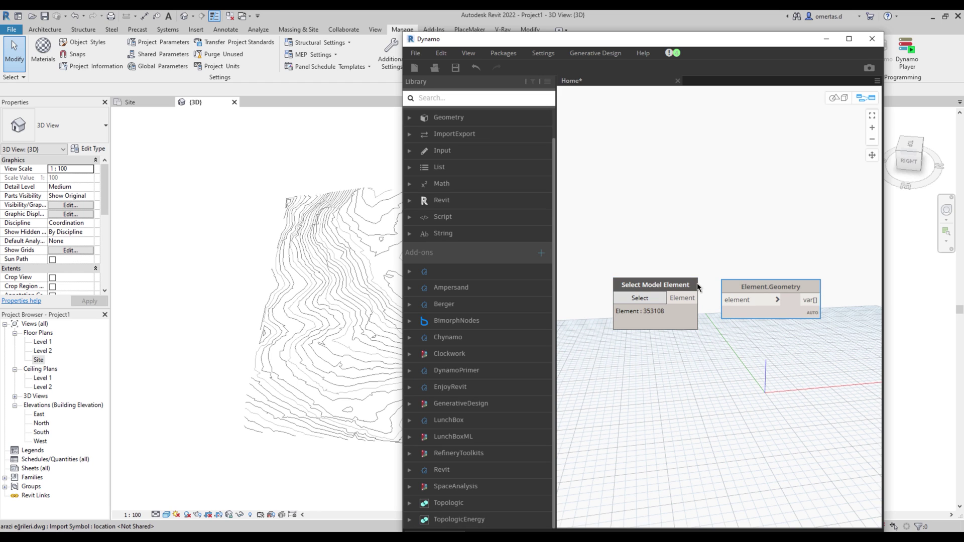
{"action": "left_click_drag", "start_coordinate": [677, 298], "coordinate": [725, 300]}
{"action": "scroll", "coordinate": [750, 348], "scroll_direction": "down", "scroll_amount": 1}
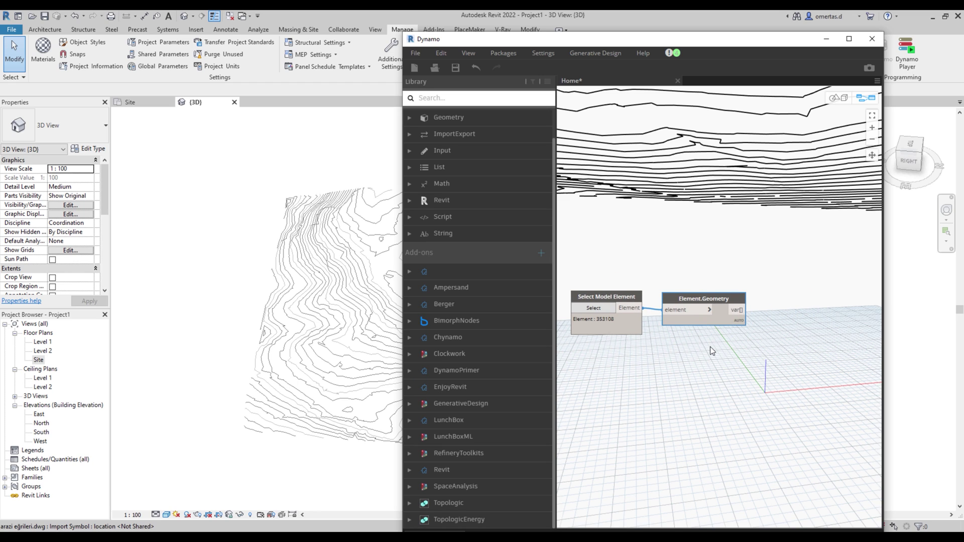
{"action": "left_click", "coordinate": [849, 39]}
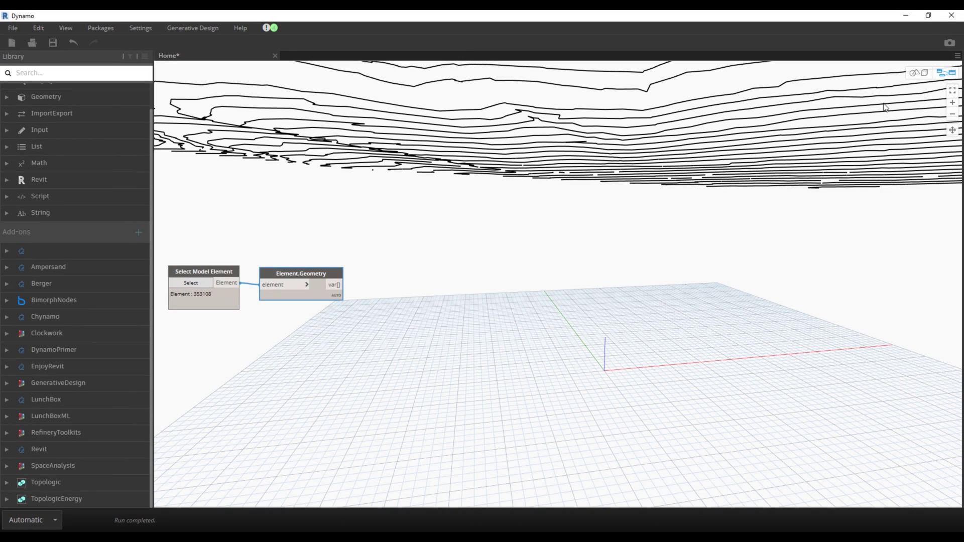
{"action": "left_click", "coordinate": [912, 75]}
Zoom and orbit the 3D preview to a low oblique view of the contours, then resume graph editing
{"action": "scroll", "coordinate": [659, 228], "scroll_direction": "up", "scroll_amount": 3}
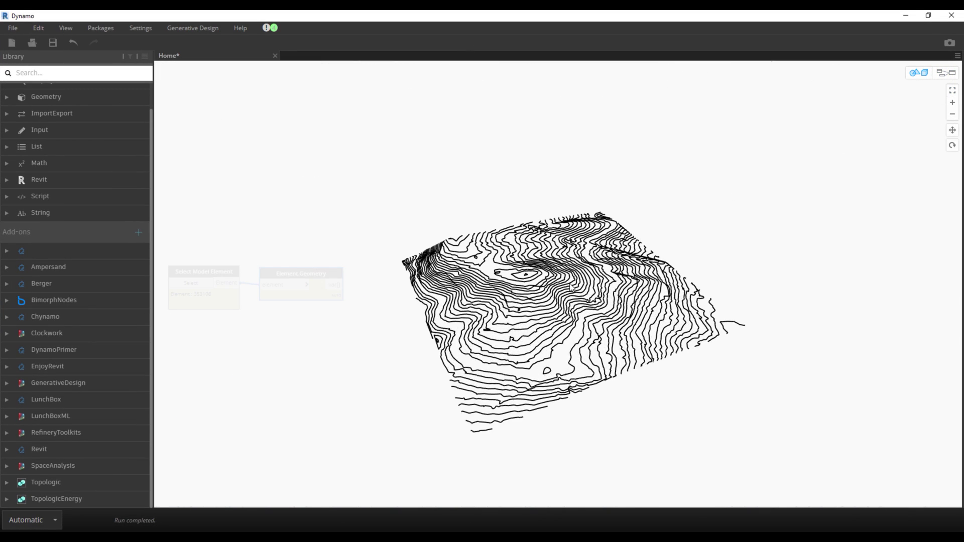
{"action": "scroll", "coordinate": [603, 292], "scroll_direction": "up", "scroll_amount": 3}
{"action": "scroll", "coordinate": [603, 292], "scroll_direction": "down", "scroll_amount": 1}
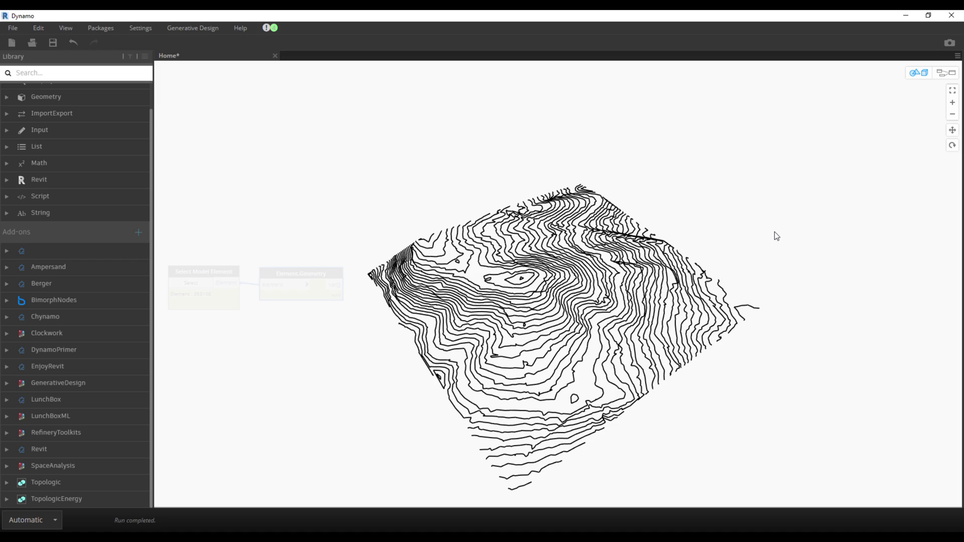
{"action": "mouse_move", "coordinate": [776, 235]}
{"action": "right_mouse_down"}
{"action": "mouse_move", "coordinate": [704, 242]}
{"action": "mouse_move", "coordinate": [726, 207]}
{"action": "mouse_move", "coordinate": [813, 211]}
{"action": "mouse_move", "coordinate": [677, 207]}
{"action": "mouse_move", "coordinate": [713, 201]}
{"action": "right_mouse_up"}
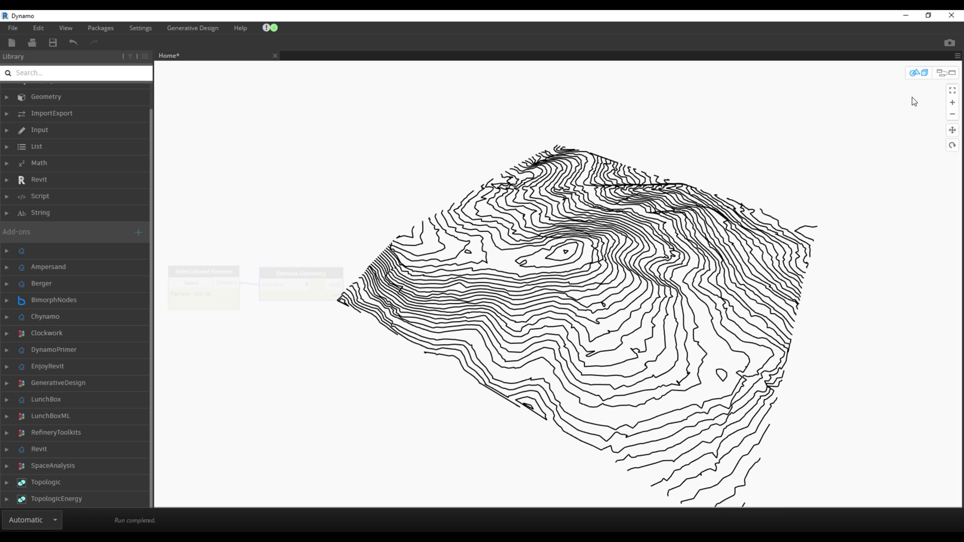
{"action": "left_click", "coordinate": [947, 73]}
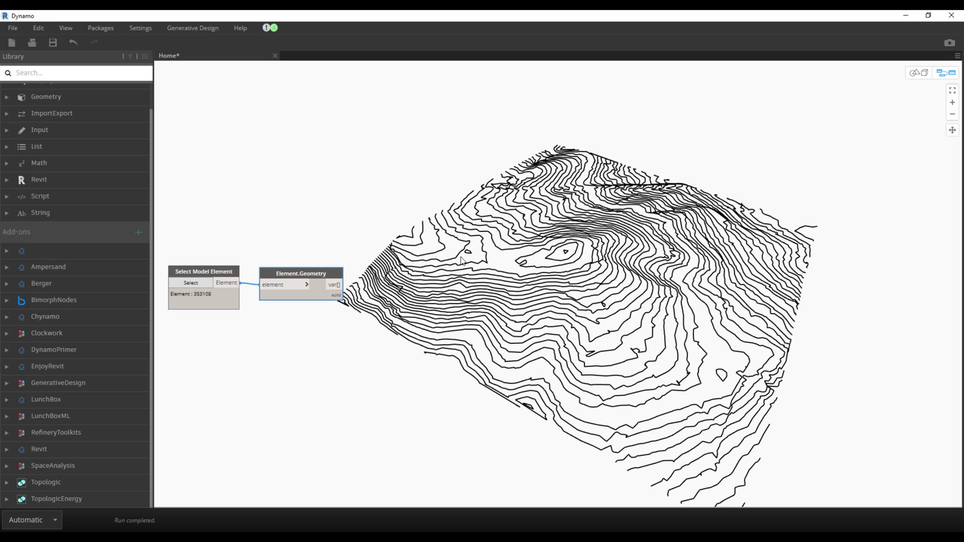
Add Curve.PointsAtEqualSegmentLength with Element.Geometry's output wired into its curve input
{"action": "double_click", "coordinate": [461, 260]}
{"action": "type", "text": "pointsat"}
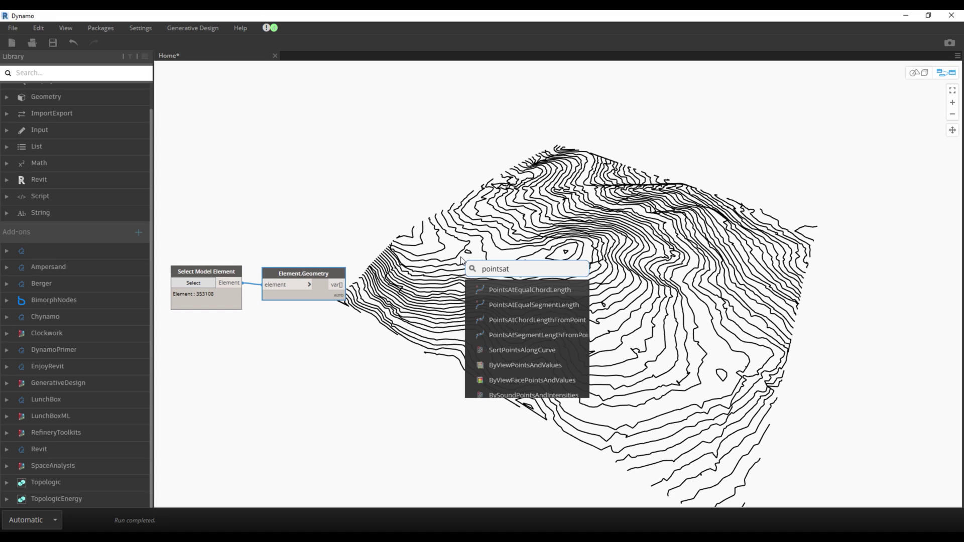
{"action": "key", "text": "Escape"}
{"action": "mouse_move", "coordinate": [337, 285]}
{"action": "left_mouse_down"}
{"action": "mouse_move", "coordinate": [458, 280]}
{"action": "mouse_move", "coordinate": [442, 304]}
{"action": "left_mouse_up"}
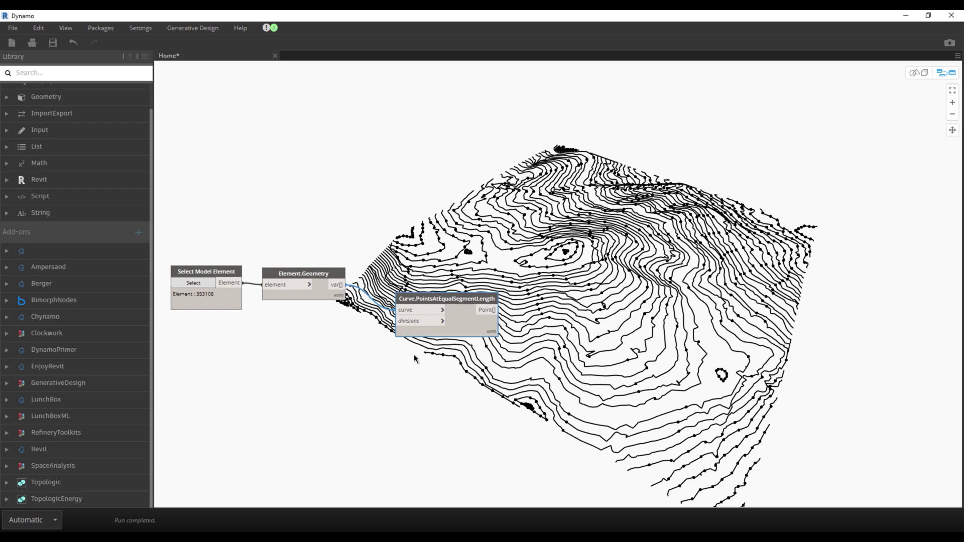
Create a Code Block with 100 and wire it into the divisions input
{"action": "double_click", "coordinate": [355, 341]}
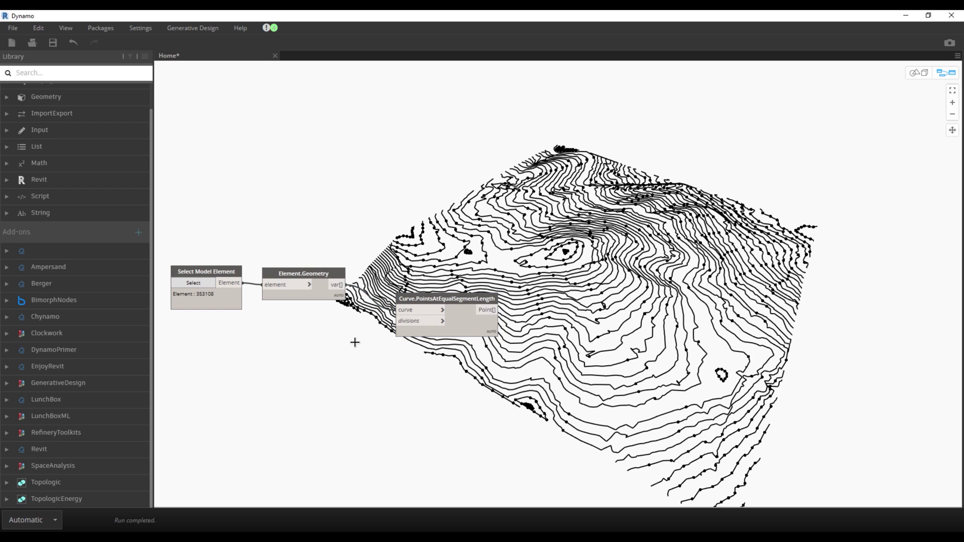
{"action": "type", "text": "100;"}
{"action": "left_click", "coordinate": [398, 346]}
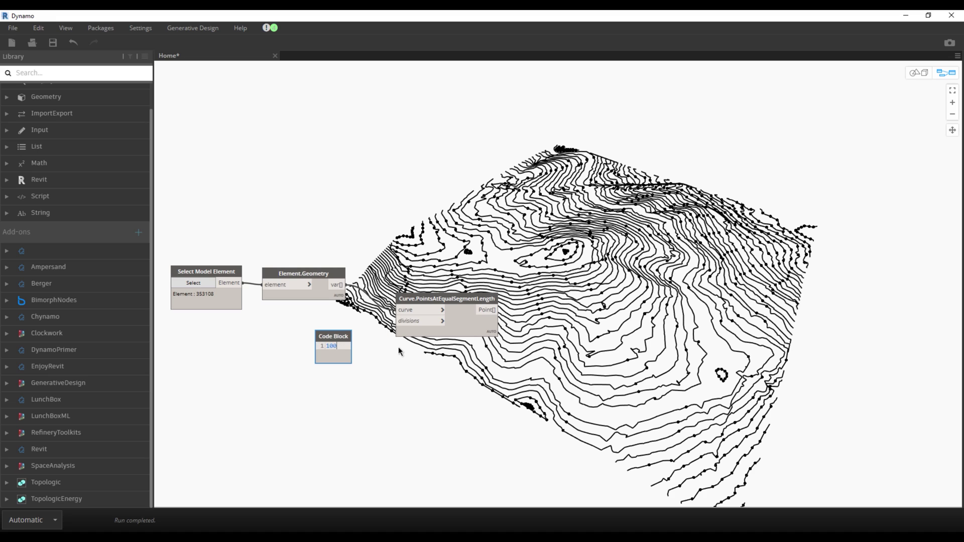
{"action": "left_click_drag", "start_coordinate": [346, 347], "coordinate": [399, 321]}
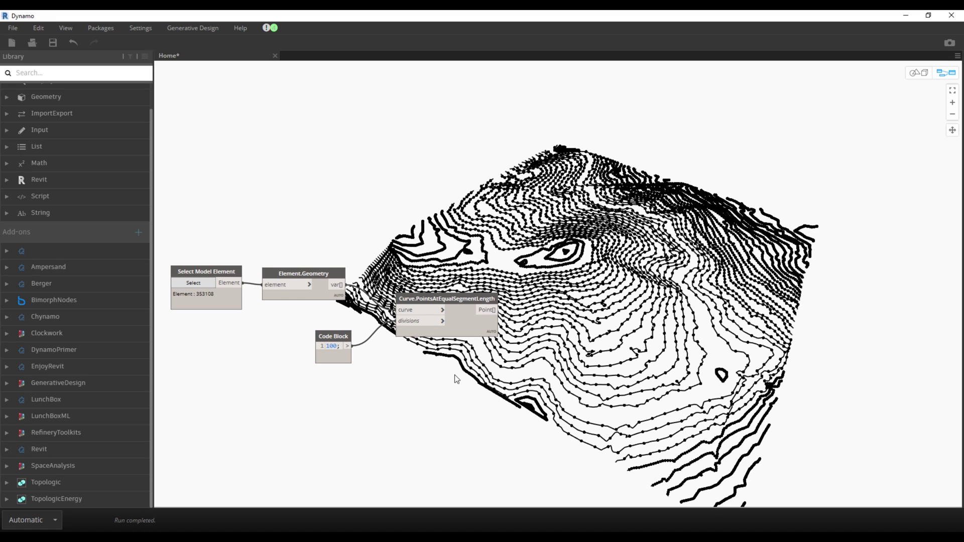
{"action": "mouse_move", "coordinate": [490, 332]}
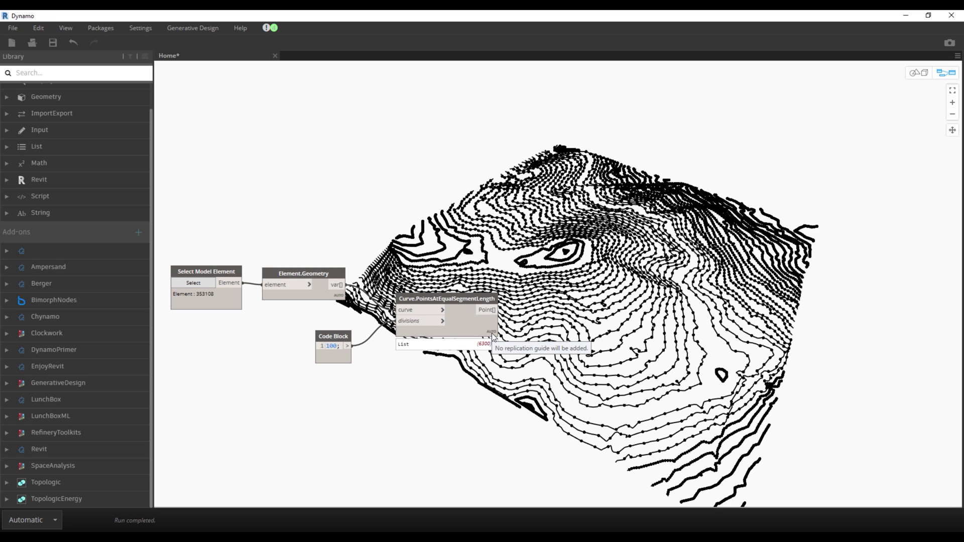
Expand the point node's output preview and browse the 6300 contour points by sublist
{"action": "left_click", "coordinate": [492, 341]}
{"action": "scroll", "coordinate": [471, 384], "scroll_direction": "down", "scroll_amount": 5}
{"action": "scroll", "coordinate": [471, 384], "scroll_direction": "down", "scroll_amount": 5}
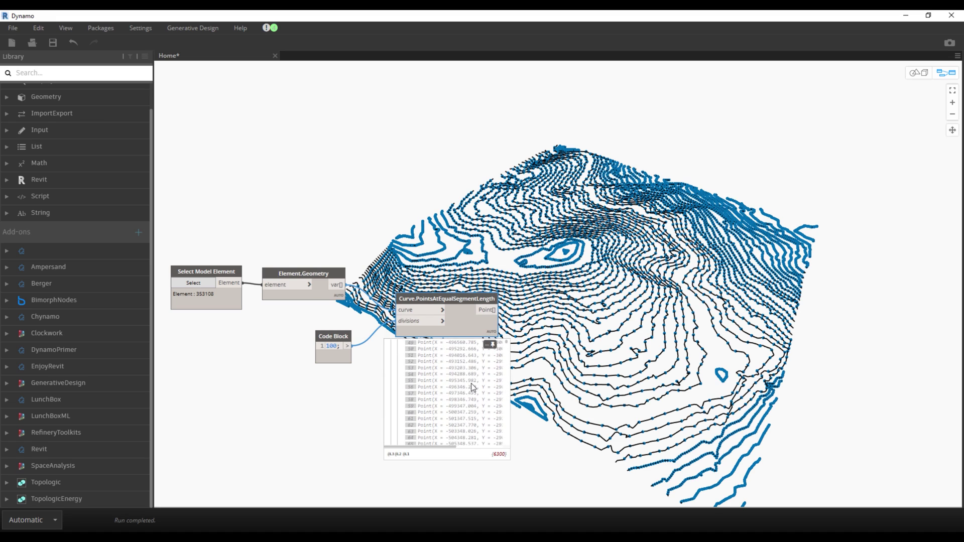
{"action": "scroll", "coordinate": [471, 384], "scroll_direction": "down", "scroll_amount": 5}
{"action": "scroll", "coordinate": [471, 383], "scroll_direction": "down", "scroll_amount": 5}
{"action": "scroll", "coordinate": [471, 383], "scroll_direction": "down", "scroll_amount": 5}
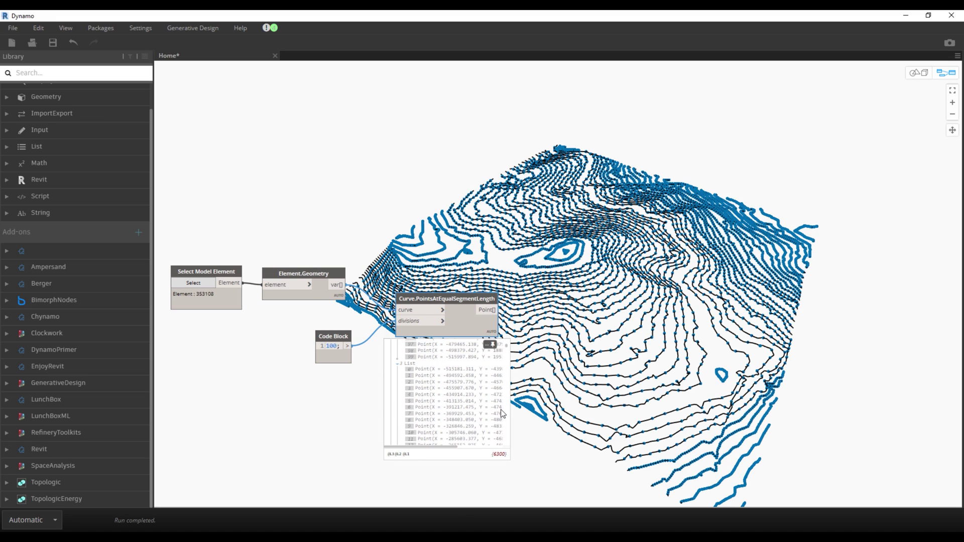
{"action": "left_click", "coordinate": [412, 363]}
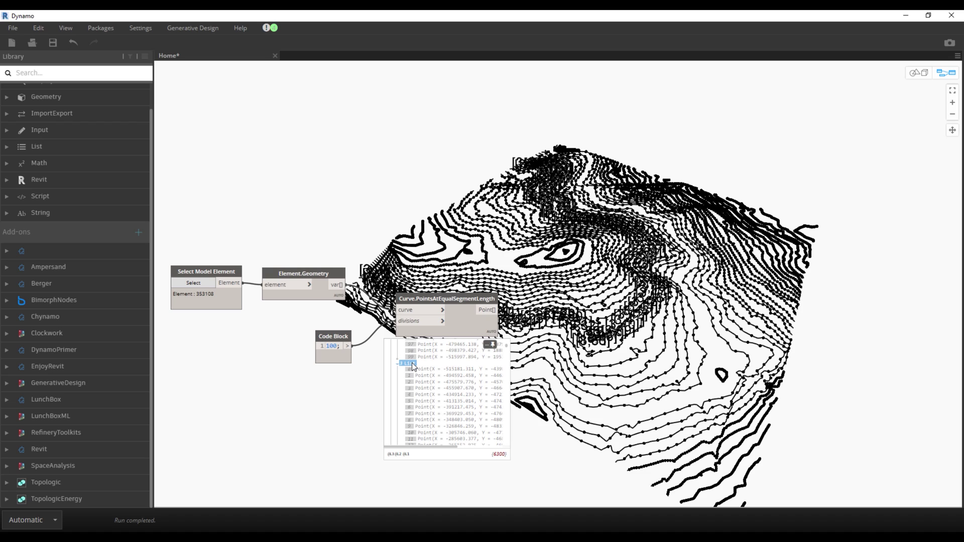
{"action": "left_click", "coordinate": [421, 376]}
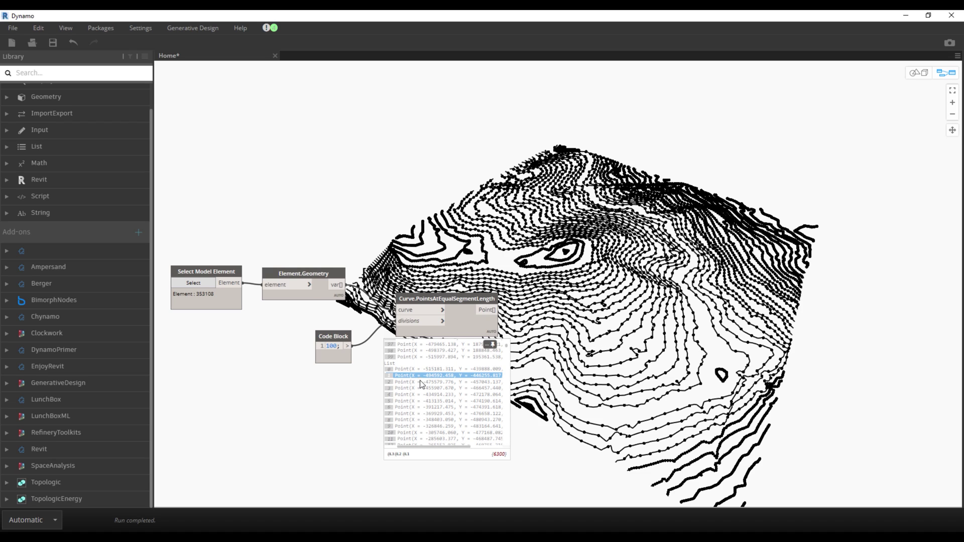
{"action": "left_click", "coordinate": [420, 390]}
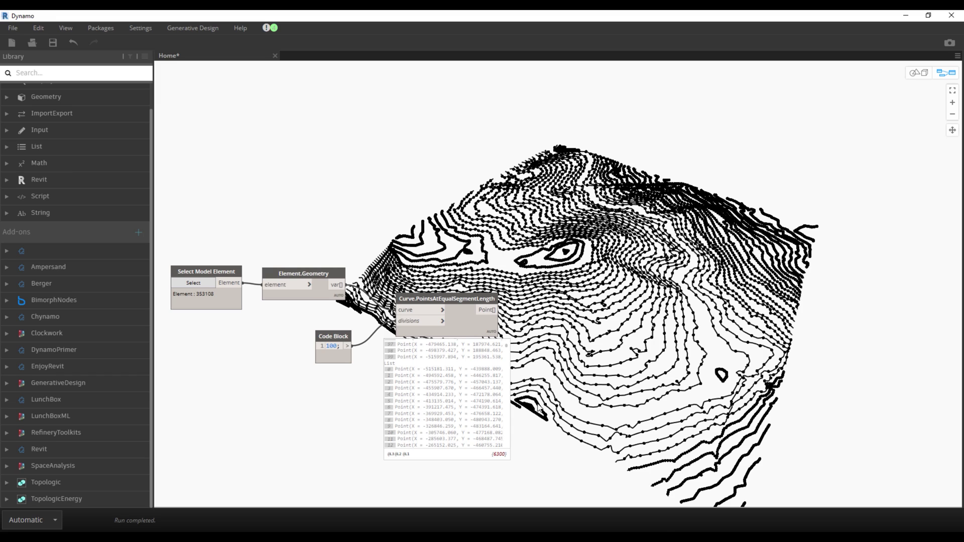
Add a List.Flatten node fed by the Point[] output to flatten the contour points
{"action": "right_click", "coordinate": [538, 407]}
{"action": "type", "text": "list fl"}
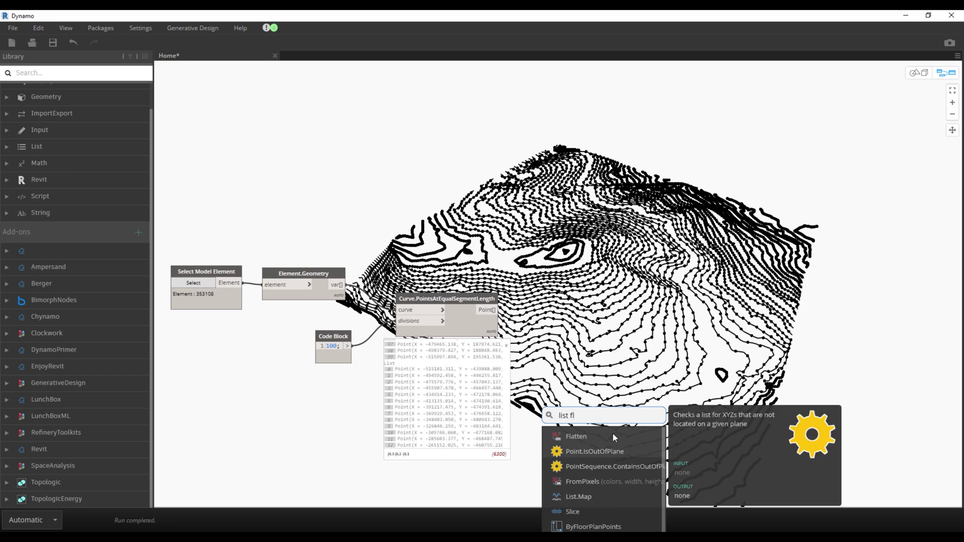
{"action": "left_click", "coordinate": [613, 437]}
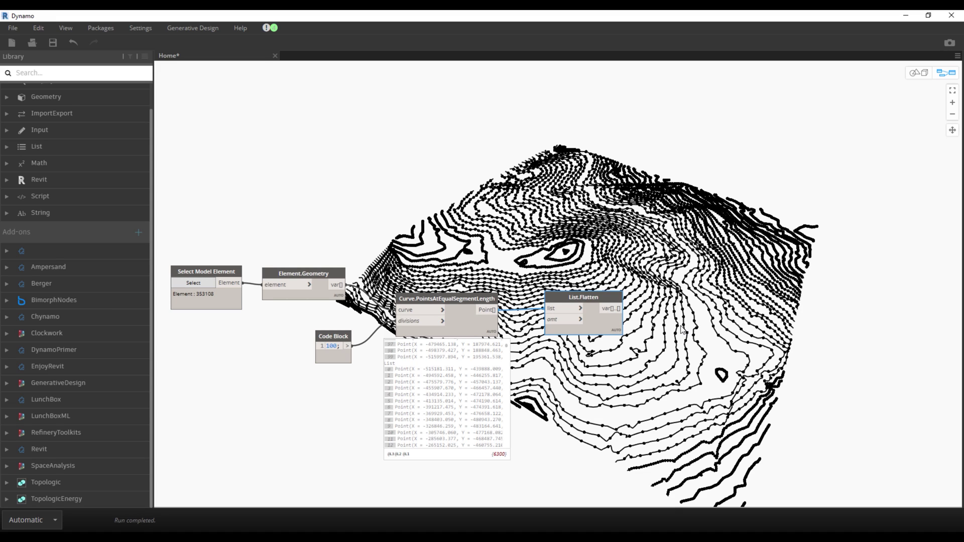
{"action": "scroll", "coordinate": [681, 330], "scroll_direction": "down", "scroll_amount": 2}
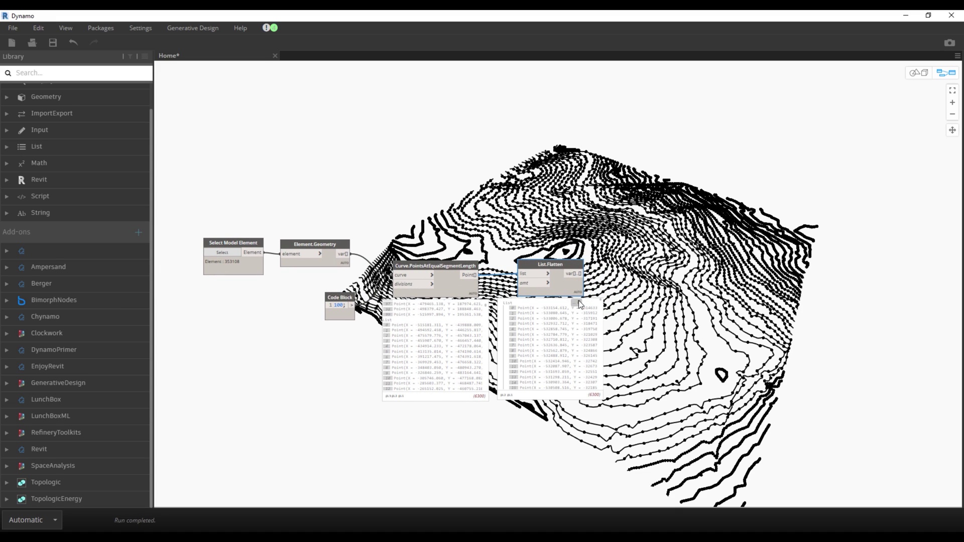
{"action": "left_click", "coordinate": [578, 301]}
{"action": "left_click_drag", "start_coordinate": [532, 387], "coordinate": [561, 390]}
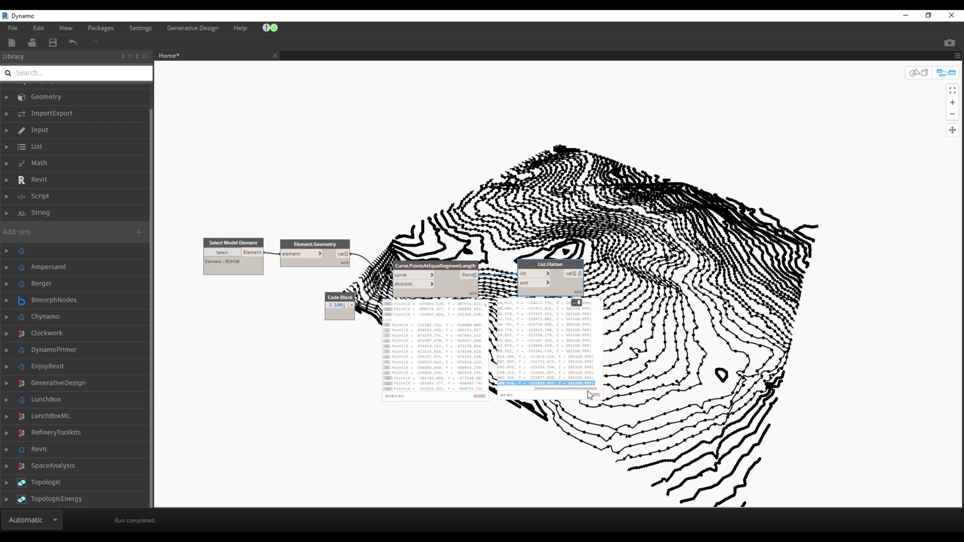
{"action": "scroll", "coordinate": [577, 346], "scroll_direction": "up", "scroll_amount": 5}
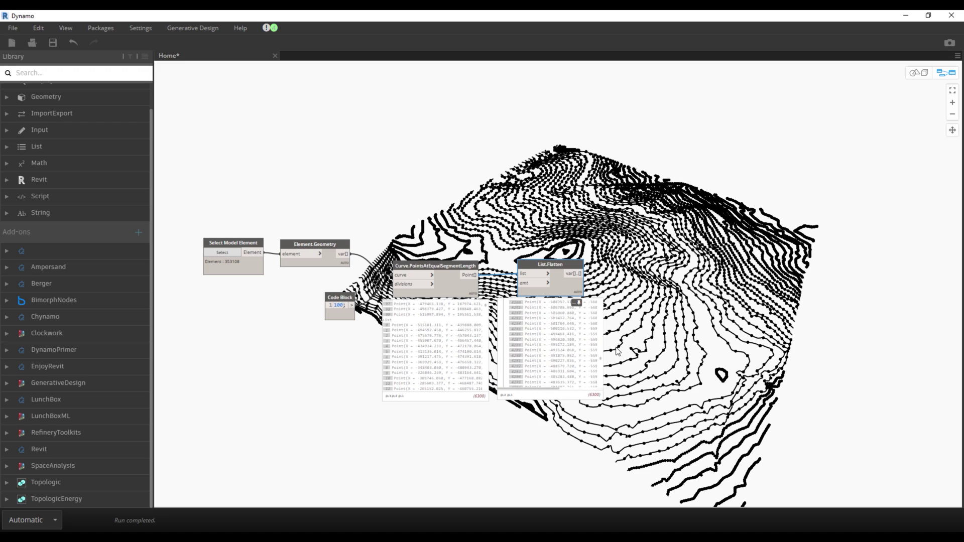
Add a Topography.ByPoints node and restore down Dynamo to reveal the generated Revit terrain
{"action": "right_click", "coordinate": [649, 302]}
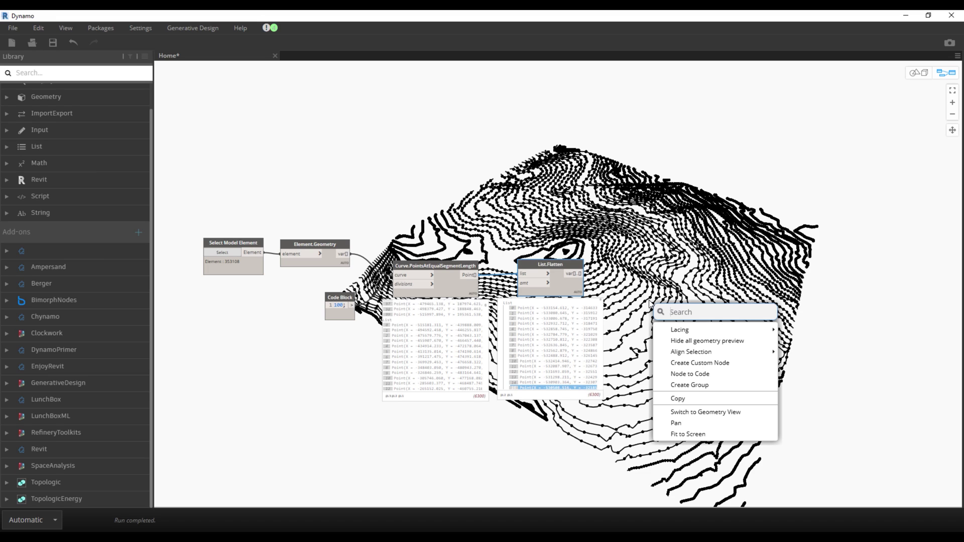
{"action": "type", "text": "topo"}
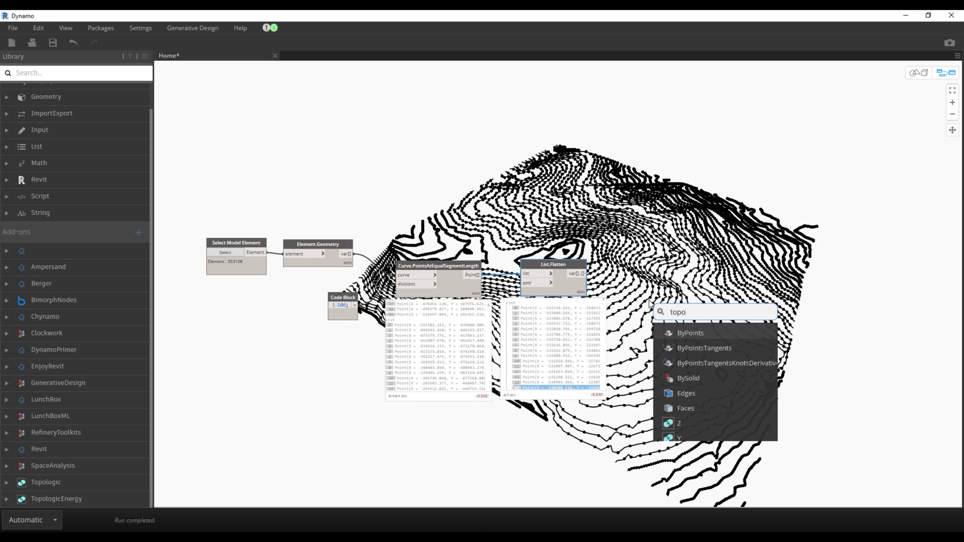
{"action": "type", "text": "grap"}
{"action": "left_click", "coordinate": [691, 362]}
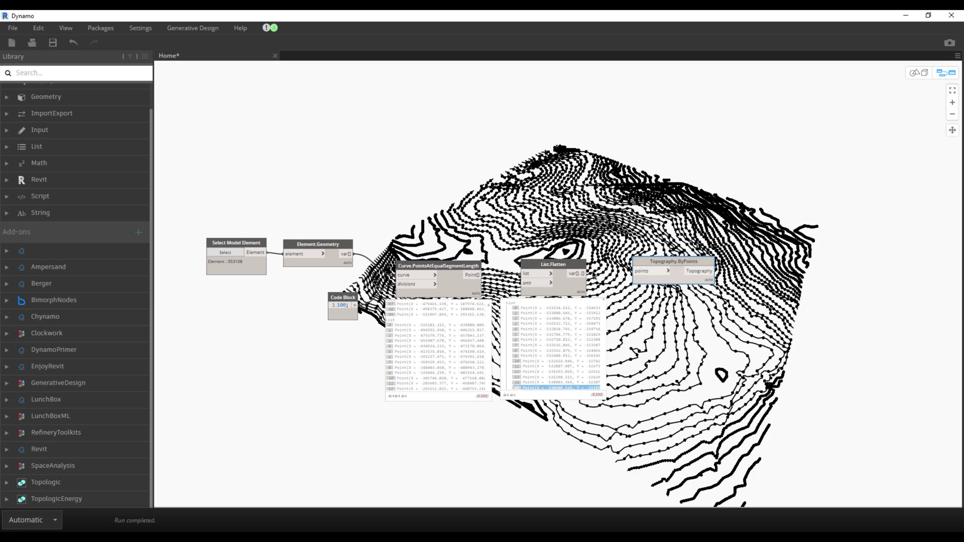
{"action": "left_click_drag", "start_coordinate": [590, 15], "coordinate": [871, 19]}
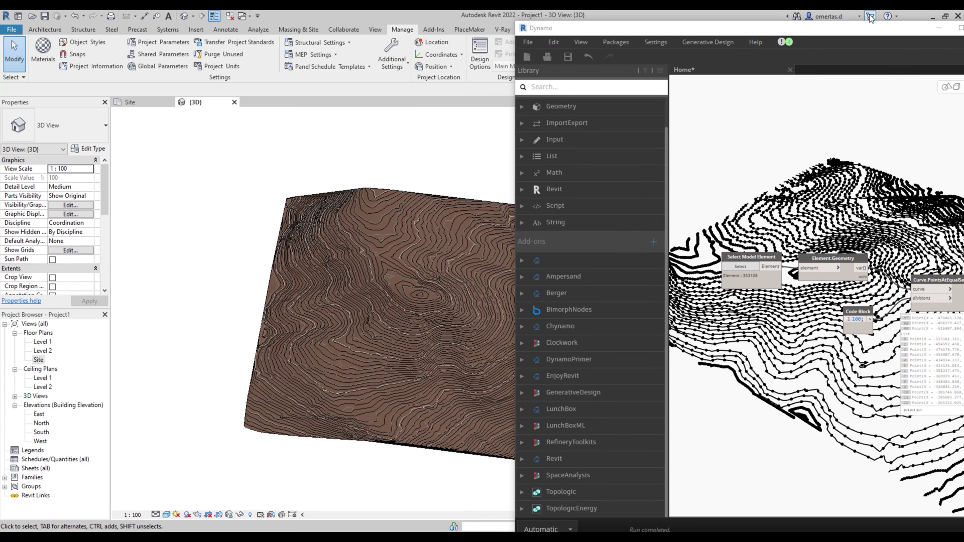
Close Dynamo and temporarily hide the imported contour DWG, orbiting to inspect the terrain
{"action": "left_click", "coordinate": [937, 29]}
{"action": "middle_click_drag", "start_coordinate": [780, 254], "coordinate": [731, 224], "text": "shift"}
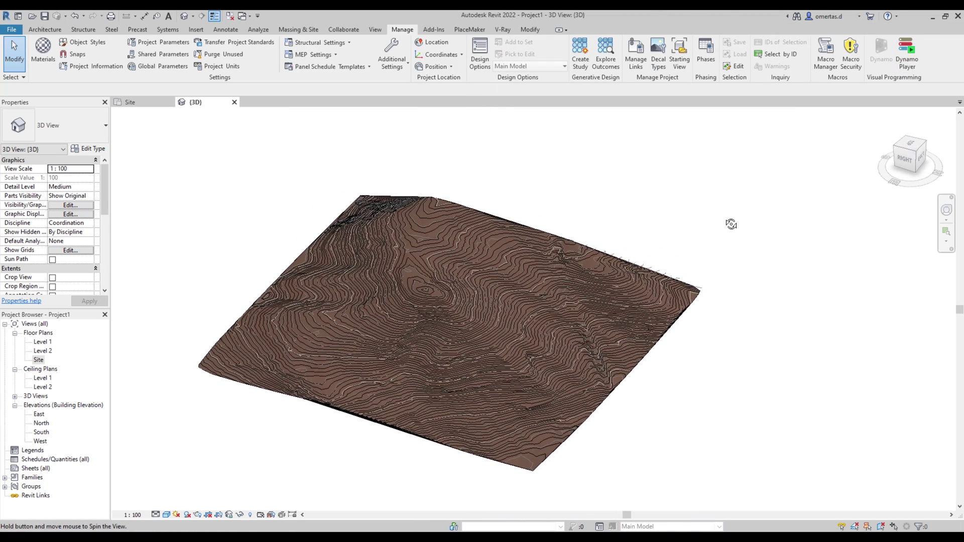
{"action": "left_click", "coordinate": [639, 299]}
{"action": "left_click", "coordinate": [240, 515]}
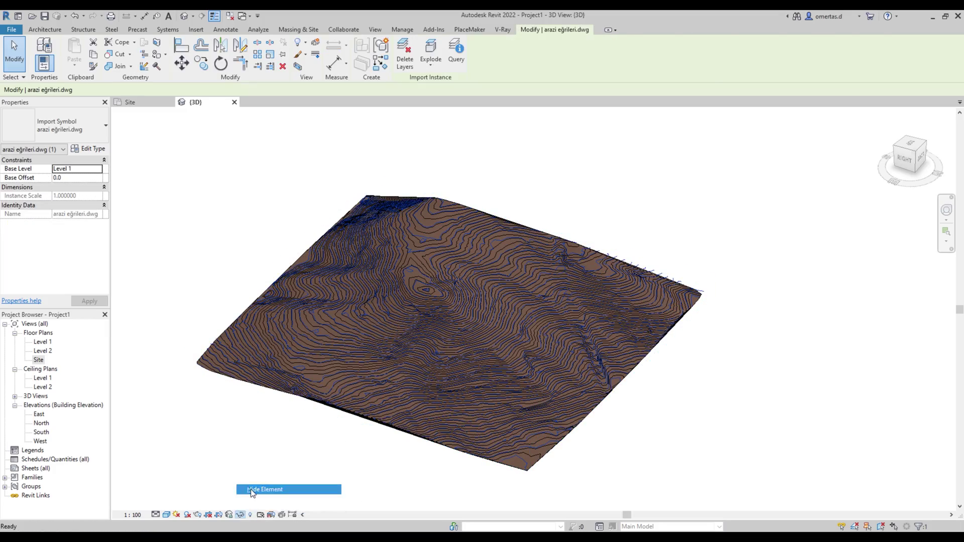
{"action": "left_click", "coordinate": [253, 489]}
{"action": "mouse_move", "coordinate": [724, 221]}
{"action": "middle_mouse_down", "text": "shift"}
{"action": "mouse_move", "coordinate": [568, 273]}
{"action": "mouse_move", "coordinate": [757, 226]}
{"action": "mouse_move", "coordinate": [697, 250]}
{"action": "mouse_move", "coordinate": [661, 190]}
{"action": "middle_mouse_up", "text": "shift"}
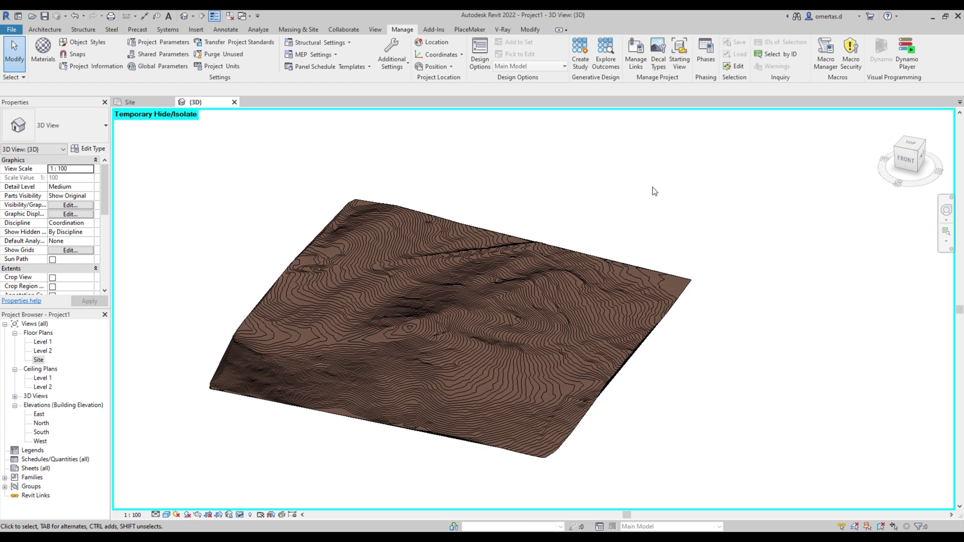